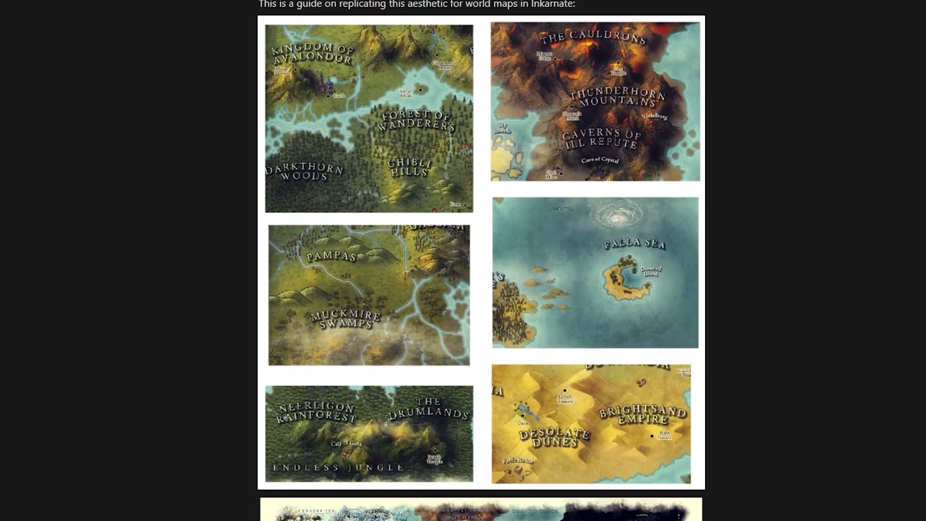
Step: Read through the guide's example maps, its tutorial steps on layers and filters, and the start of the Recommended Stamps section
{"action": "scroll", "coordinate": [480, 260], "scroll_direction": "down", "scroll_amount": 8}
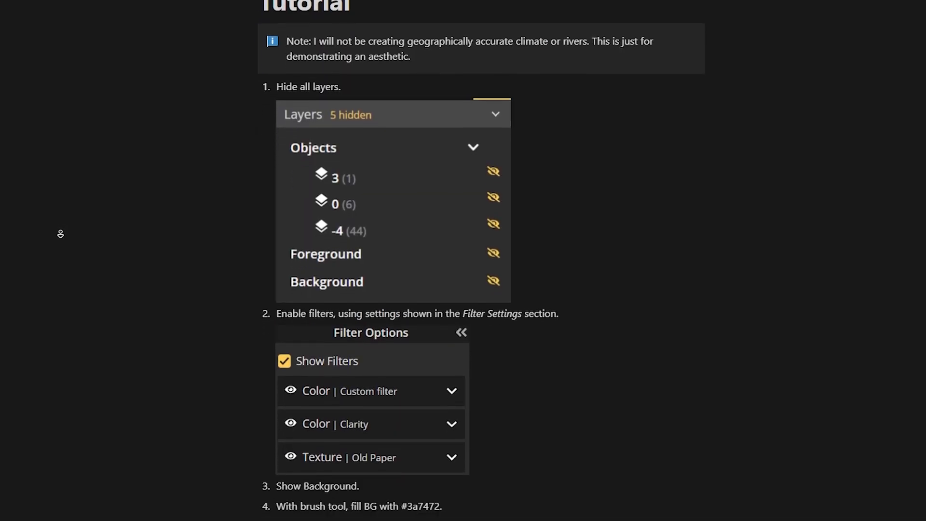
{"action": "scroll", "coordinate": [61, 234], "scroll_direction": "down", "scroll_amount": 4}
{"action": "scroll", "coordinate": [61, 234], "scroll_direction": "down", "scroll_amount": 8}
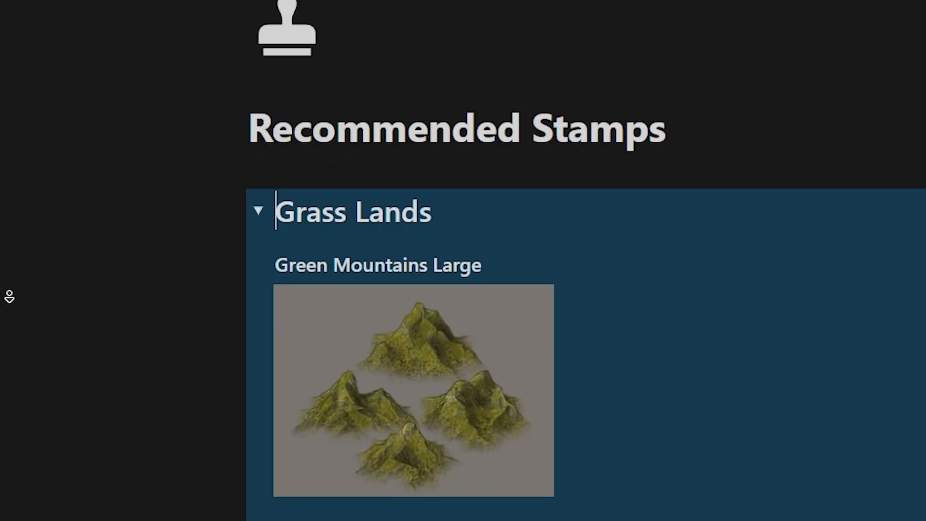
{"action": "scroll", "coordinate": [9, 313], "scroll_direction": "down", "scroll_amount": 5}
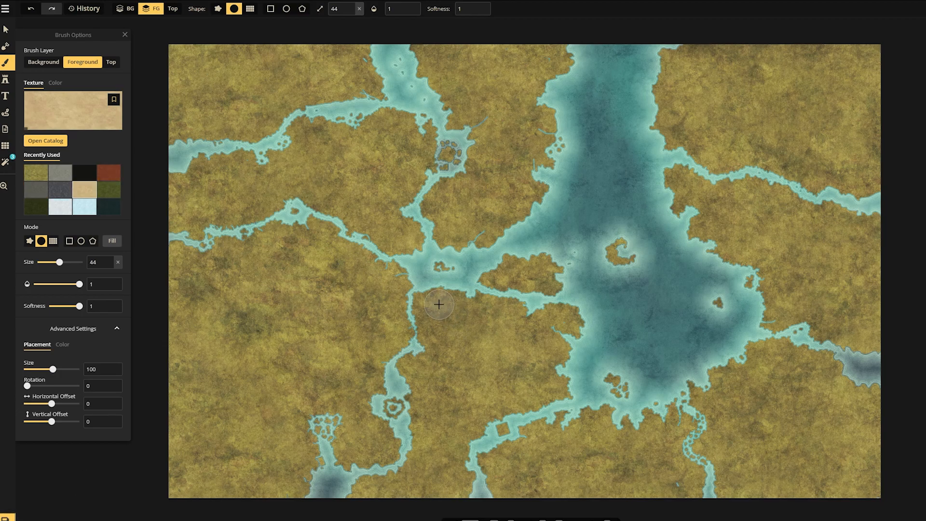
Step: Paint the sand texture onto the foreground land south of the central river with a round brush of size 44 and softness 1
{"action": "mouse_move", "coordinate": [425, 307]}
{"action": "left_mouse_down"}
{"action": "mouse_move", "coordinate": [442, 294]}
{"action": "mouse_move", "coordinate": [463, 310]}
{"action": "mouse_move", "coordinate": [474, 300]}
{"action": "mouse_move", "coordinate": [581, 312]}
{"action": "mouse_move", "coordinate": [489, 319]}
{"action": "mouse_move", "coordinate": [553, 337]}
{"action": "mouse_move", "coordinate": [433, 334]}
{"action": "mouse_move", "coordinate": [554, 359]}
{"action": "mouse_move", "coordinate": [438, 360]}
{"action": "mouse_move", "coordinate": [555, 382]}
{"action": "mouse_move", "coordinate": [418, 375]}
{"action": "mouse_move", "coordinate": [461, 384]}
{"action": "mouse_move", "coordinate": [436, 386]}
{"action": "left_mouse_up"}
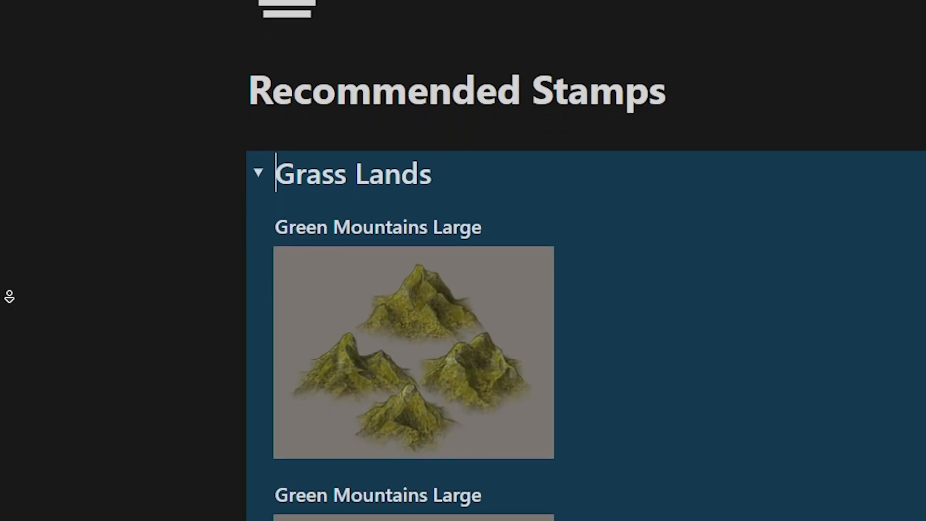
Step: Examine the Grass Lands stamps in the guide, including the green mountains with their hue and brightness settings, hills and leafy bushes
{"action": "scroll", "coordinate": [9, 304], "scroll_direction": "down", "scroll_amount": 5}
{"action": "scroll", "coordinate": [9, 314], "scroll_direction": "down", "scroll_amount": 15}
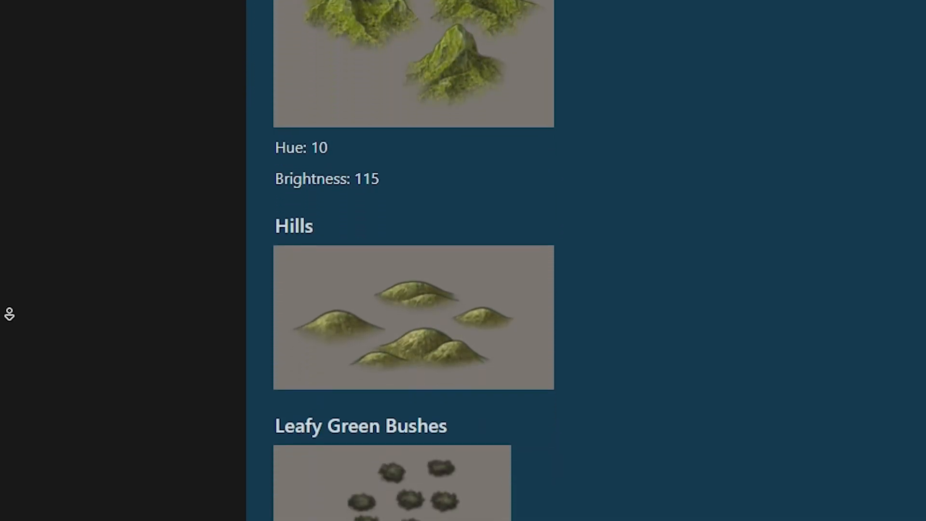
{"action": "scroll", "coordinate": [10, 316], "scroll_direction": "down", "scroll_amount": 8}
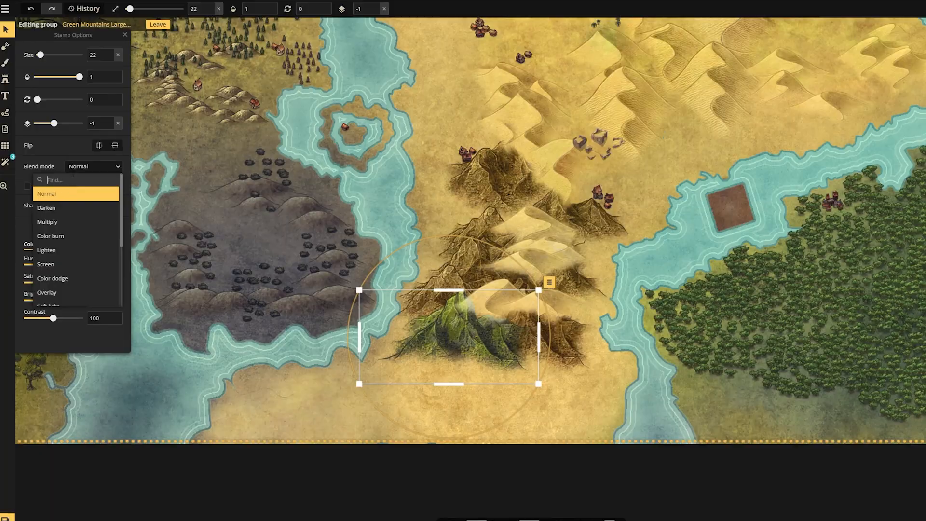
Step: Try the green mountain stamp with hue 0 and brightness 100, and undo these color changes
{"action": "left_click", "coordinate": [53, 150]}
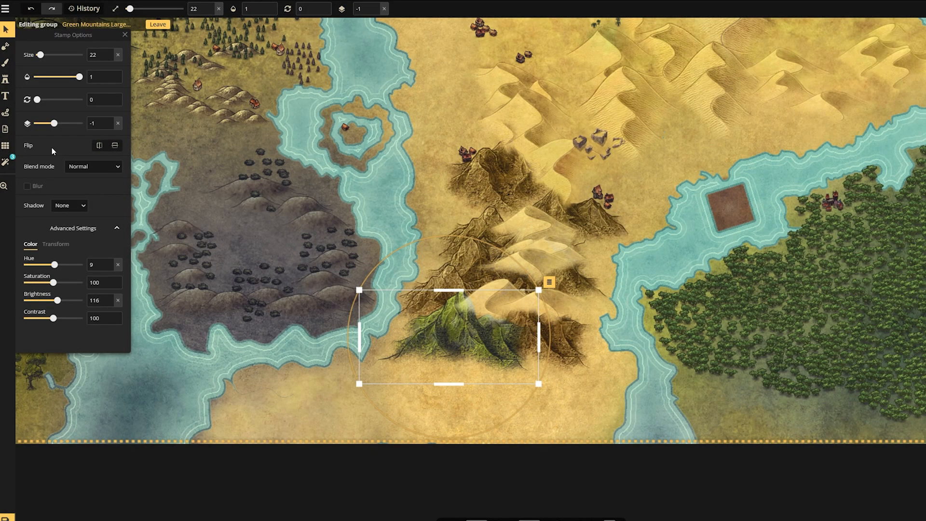
{"action": "type", "text": "0"}
{"action": "type", "text": "100"}
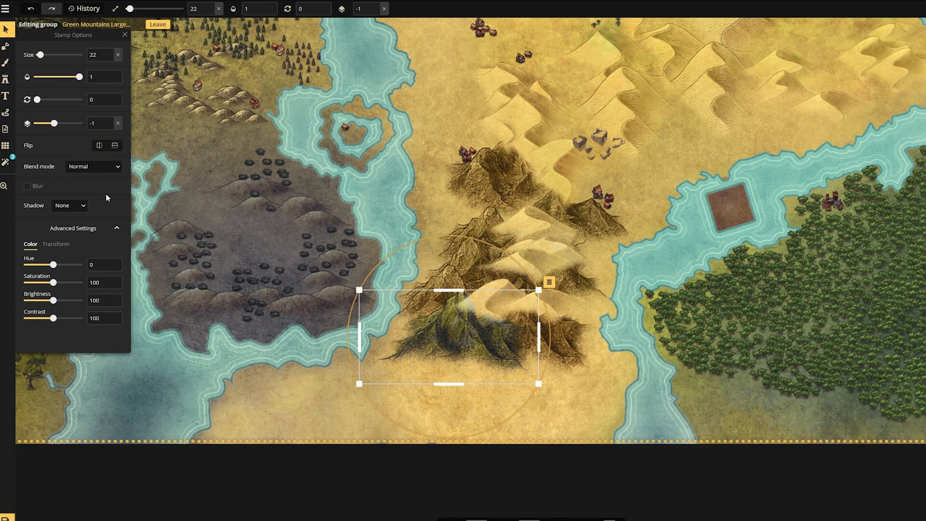
{"action": "key", "text": "ctrl+z"}
{"action": "key", "text": "ctrl+z"}
{"action": "key", "text": "ctrl+z"}
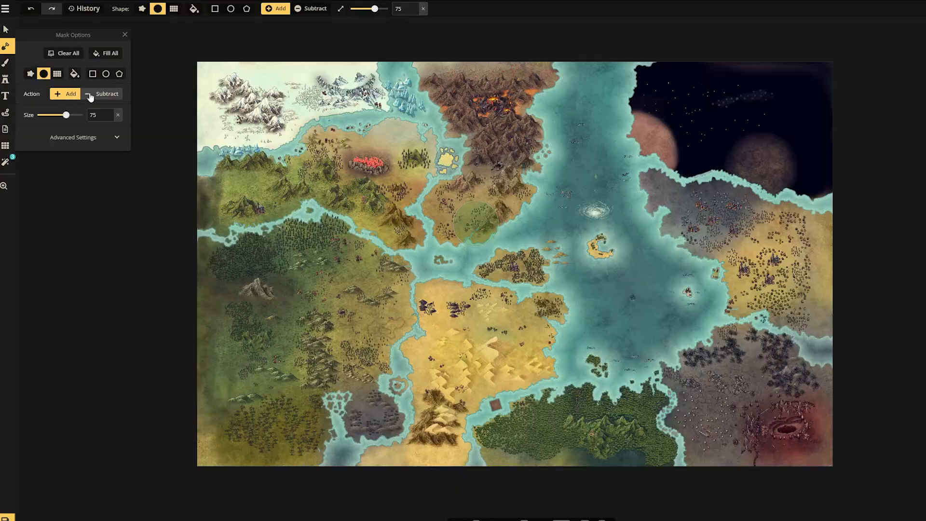
Step: Carve two rivers flowing from the green mountains in the western grassland by subtracting from the mask with a round brush of size 3
{"action": "left_click", "coordinate": [100, 95]}
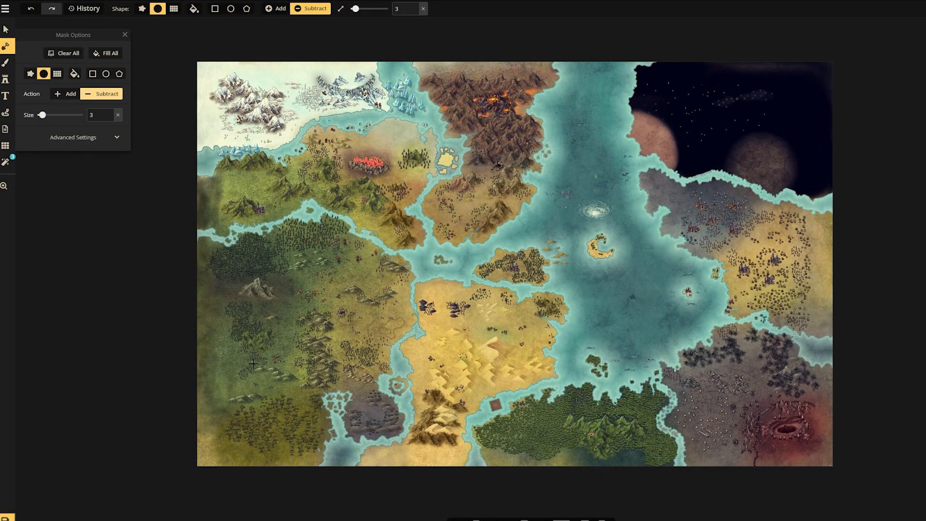
{"action": "scroll", "coordinate": [260, 400], "scroll_direction": "up", "scroll_amount": 5}
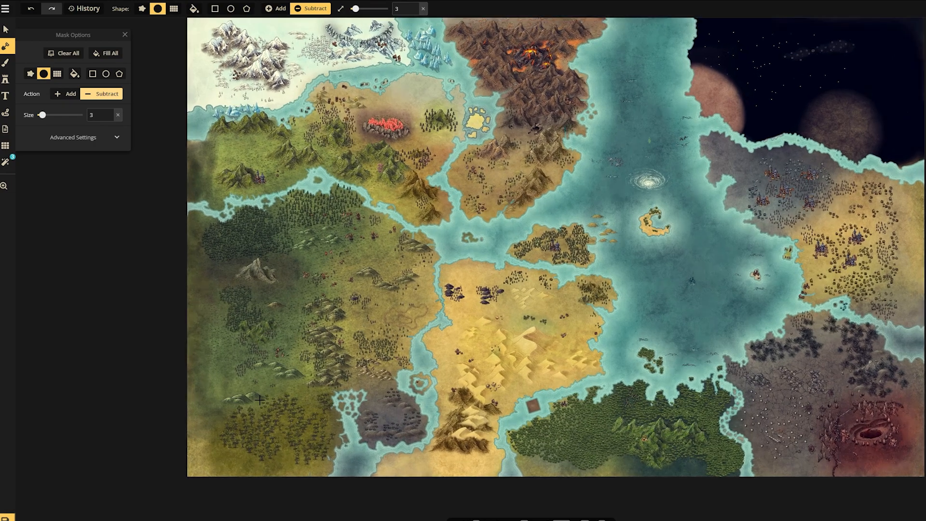
{"action": "scroll", "coordinate": [232, 408], "scroll_direction": "up", "scroll_amount": 6}
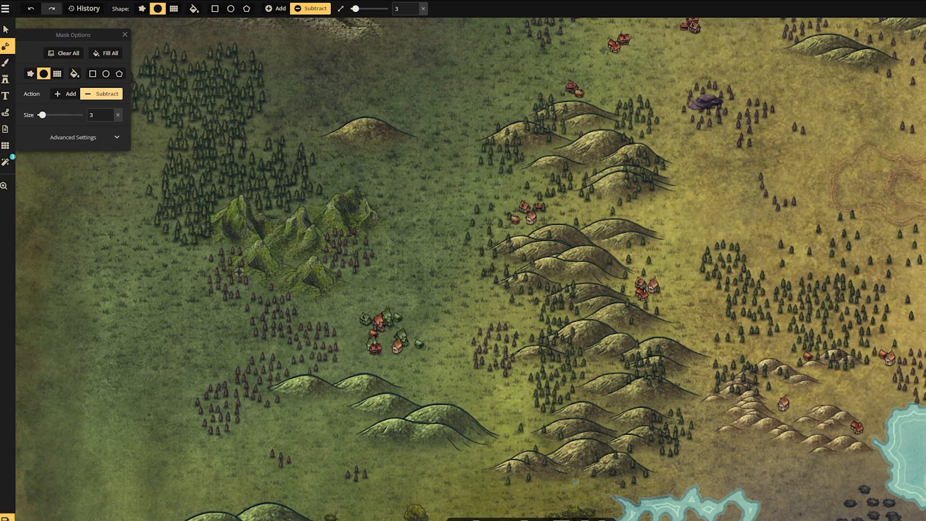
{"action": "mouse_move", "coordinate": [250, 300]}
{"action": "left_mouse_down"}
{"action": "mouse_move", "coordinate": [235, 346]}
{"action": "mouse_move", "coordinate": [192, 429]}
{"action": "left_mouse_up"}
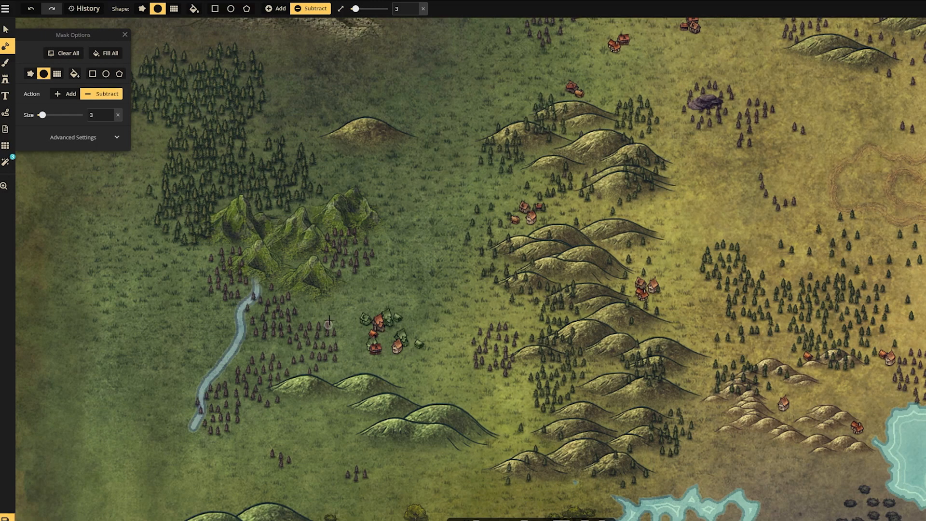
{"action": "mouse_move", "coordinate": [328, 284]}
{"action": "left_mouse_down"}
{"action": "mouse_move", "coordinate": [335, 346]}
{"action": "mouse_move", "coordinate": [350, 361]}
{"action": "mouse_move", "coordinate": [374, 448]}
{"action": "mouse_move", "coordinate": [427, 485]}
{"action": "mouse_move", "coordinate": [443, 510]}
{"action": "left_mouse_up"}
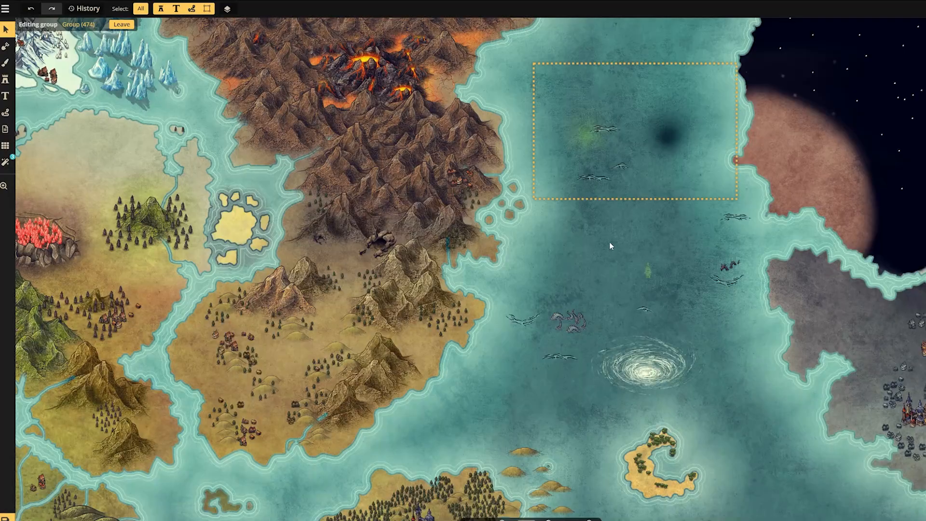
Step: Shift the green light stamp slightly within its group in the northern sea, and check the dark Overlay stamp beside it
{"action": "scroll", "coordinate": [609, 241], "scroll_direction": "up", "scroll_amount": 3}
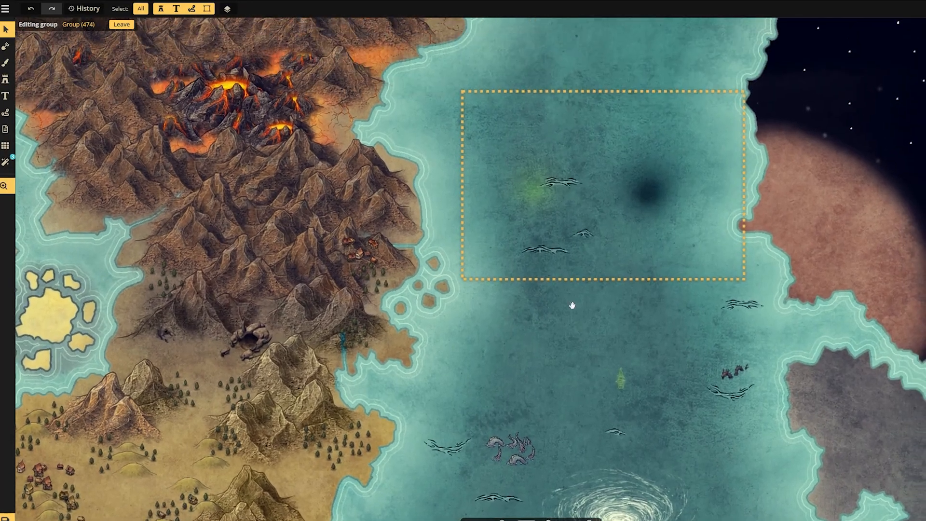
{"action": "left_click", "coordinate": [548, 210]}
{"action": "left_click", "coordinate": [545, 203]}
{"action": "left_click_drag", "start_coordinate": [543, 201], "coordinate": [525, 189]}
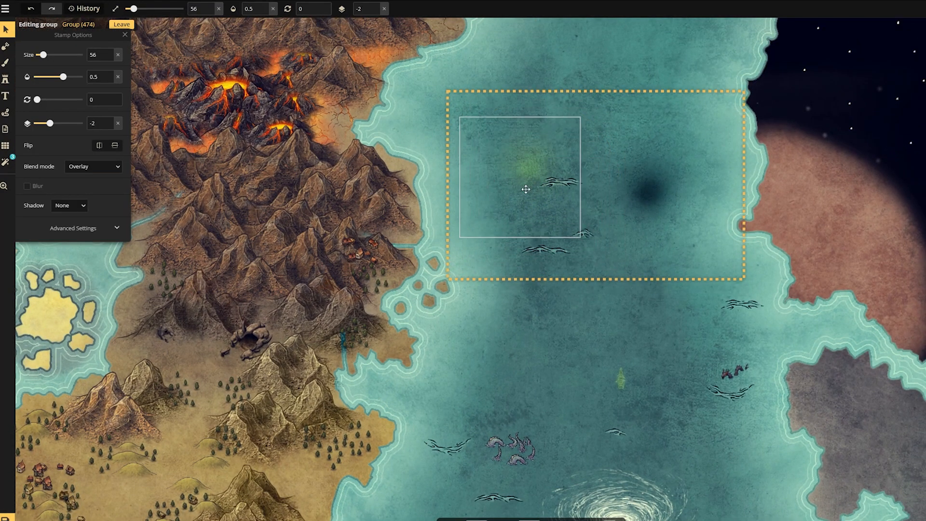
{"action": "left_click", "coordinate": [650, 205]}
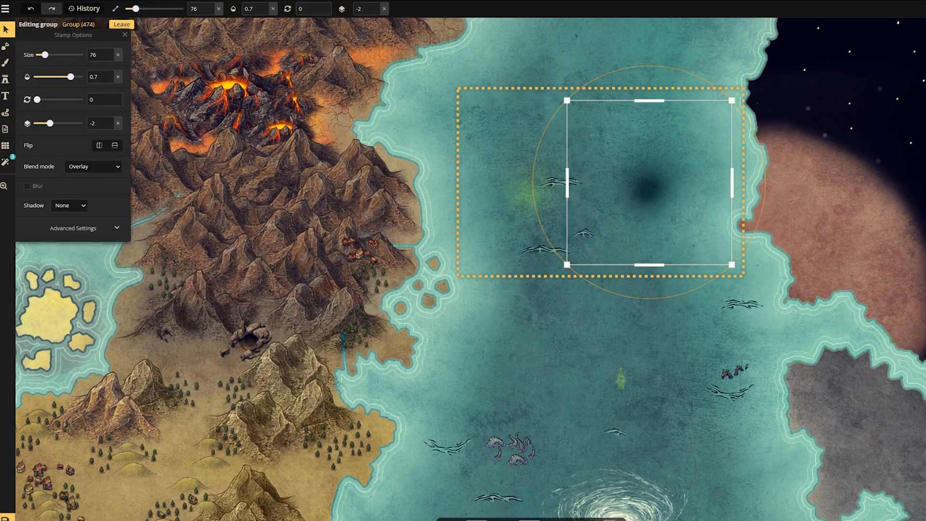
{"action": "key", "text": "ctrl+a"}
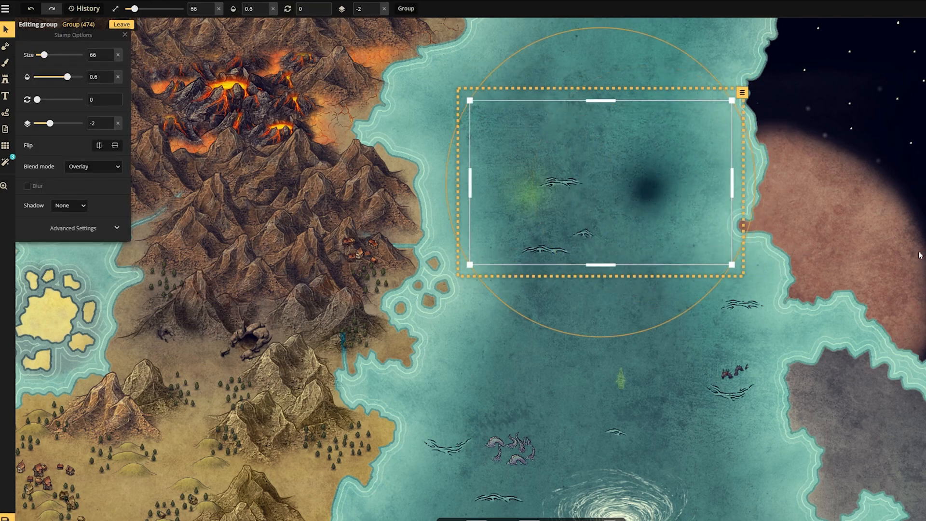
{"action": "key", "text": "Escape"}
Step: Nudge the green light stamp toward the northwest and the dark Overlay stamp slightly north in the sea
{"action": "left_click", "coordinate": [742, 92]}
{"action": "left_click", "coordinate": [759, 119]}
{"action": "mouse_move", "coordinate": [538, 199]}
{"action": "left_mouse_down"}
{"action": "mouse_move", "coordinate": [558, 240]}
{"action": "mouse_move", "coordinate": [530, 186]}
{"action": "left_mouse_up"}
{"action": "left_click", "coordinate": [643, 201]}
{"action": "mouse_move", "coordinate": [643, 201]}
{"action": "left_mouse_down"}
{"action": "mouse_move", "coordinate": [649, 188]}
{"action": "mouse_move", "coordinate": [643, 195]}
{"action": "left_mouse_up"}
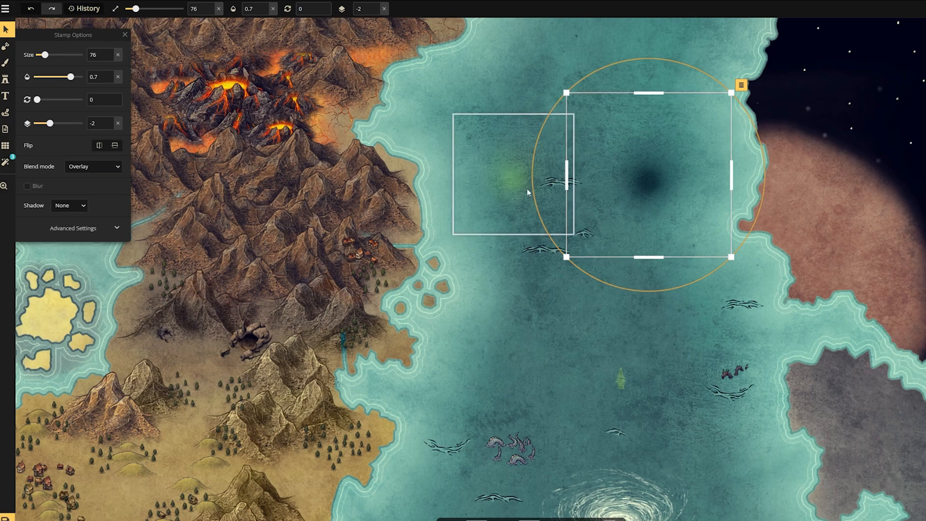
Step: Delete the green light stamp from the sea and move the dark Overlay stamp onto the mountains south of the volcano
{"action": "left_click", "coordinate": [510, 179]}
{"action": "key", "text": "Delete"}
{"action": "left_click_drag", "start_coordinate": [353, 166], "coordinate": [338, 278]}
{"action": "left_click", "coordinate": [651, 193]}
{"action": "left_click_drag", "start_coordinate": [651, 193], "coordinate": [366, 277]}
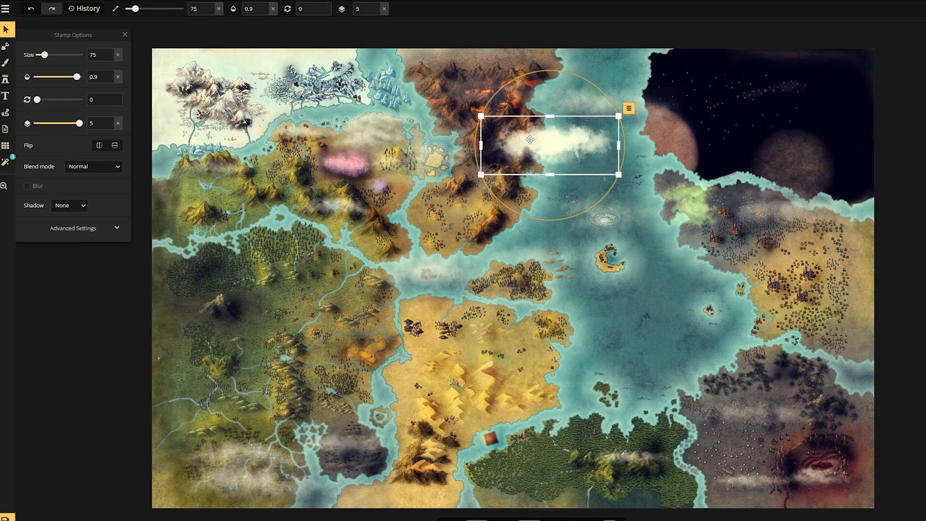
Step: Move the white cloud stamp from the volcanic coast to the map's northeastern edge above the starry region
{"action": "left_click_drag", "start_coordinate": [530, 140], "coordinate": [809, 60]}
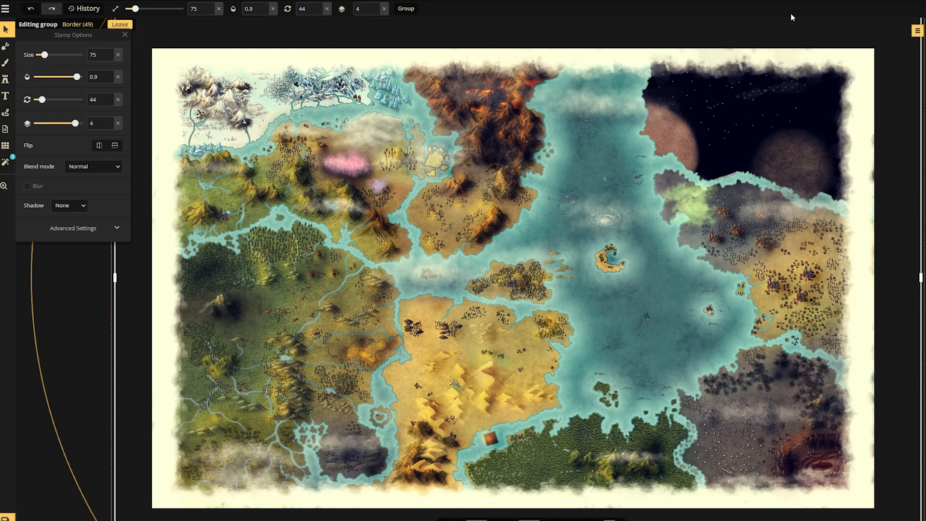
{"action": "left_click", "coordinate": [791, 13]}
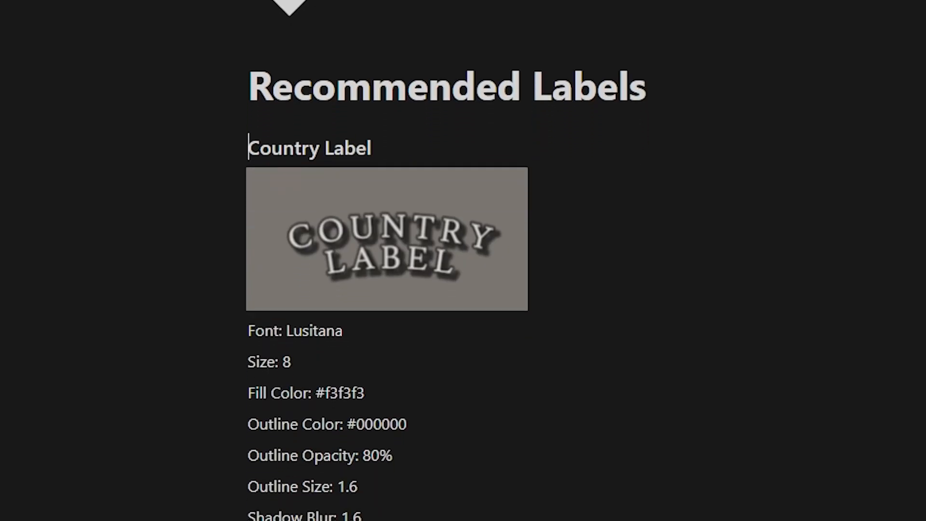
Step: Read the guide's recommended Country Label settings for font, outline, shadow, opacity, curve and spacing
{"action": "scroll", "coordinate": [386, 260], "scroll_direction": "down", "scroll_amount": 5}
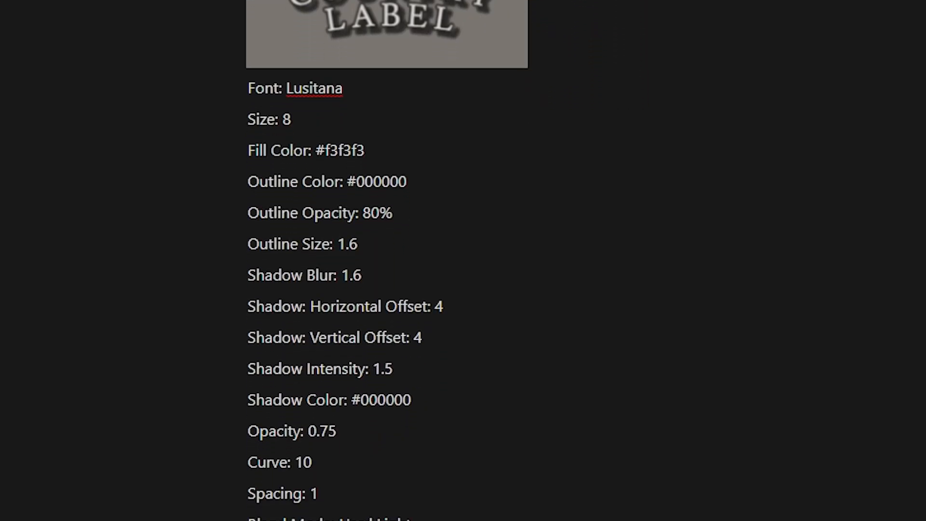